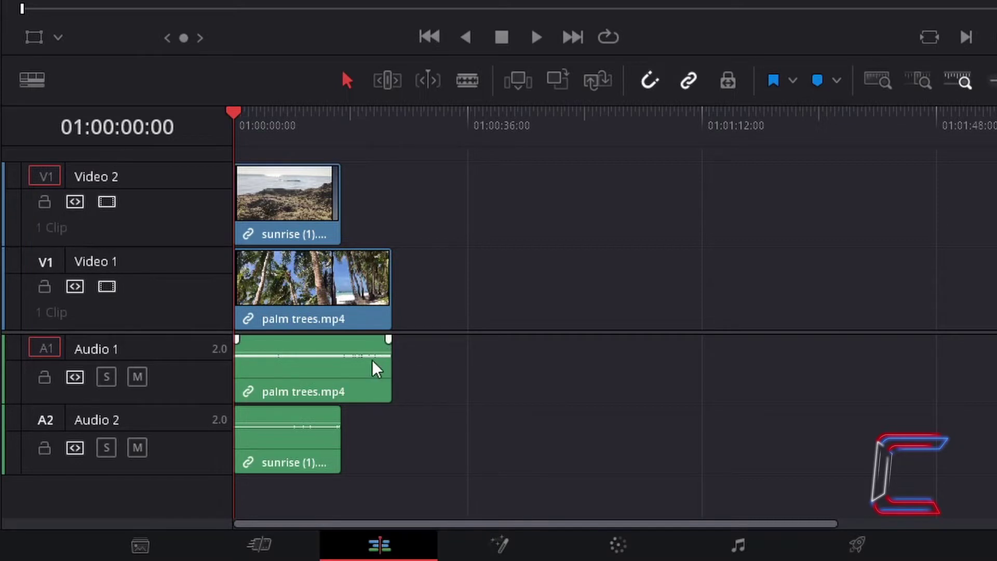
# Step: Select the sunrise clip on Video 2 and park the playhead at 01:00:05:00
pyautogui.click(272, 183)
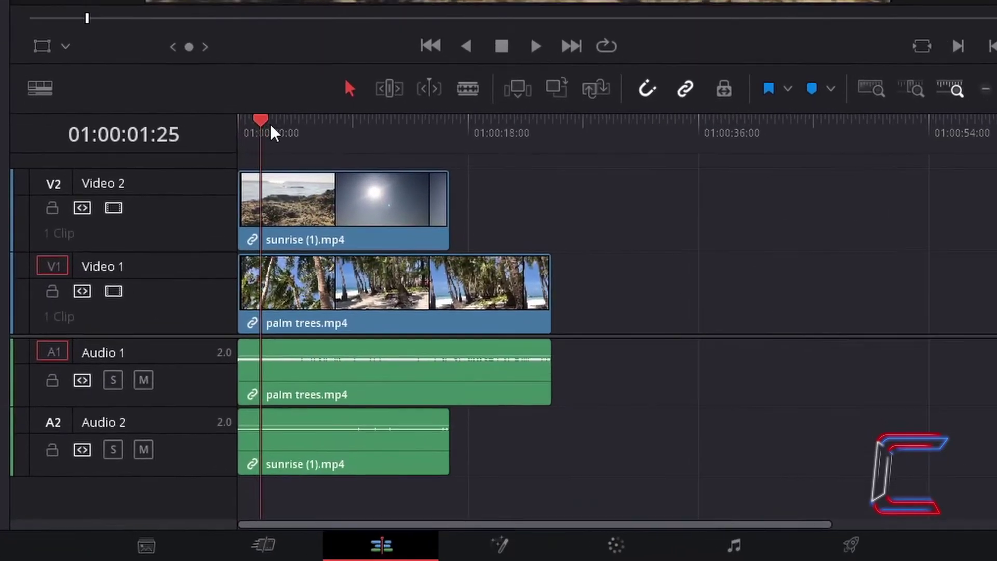
pyautogui.moveTo(272, 124); pyautogui.dragTo(300, 129)
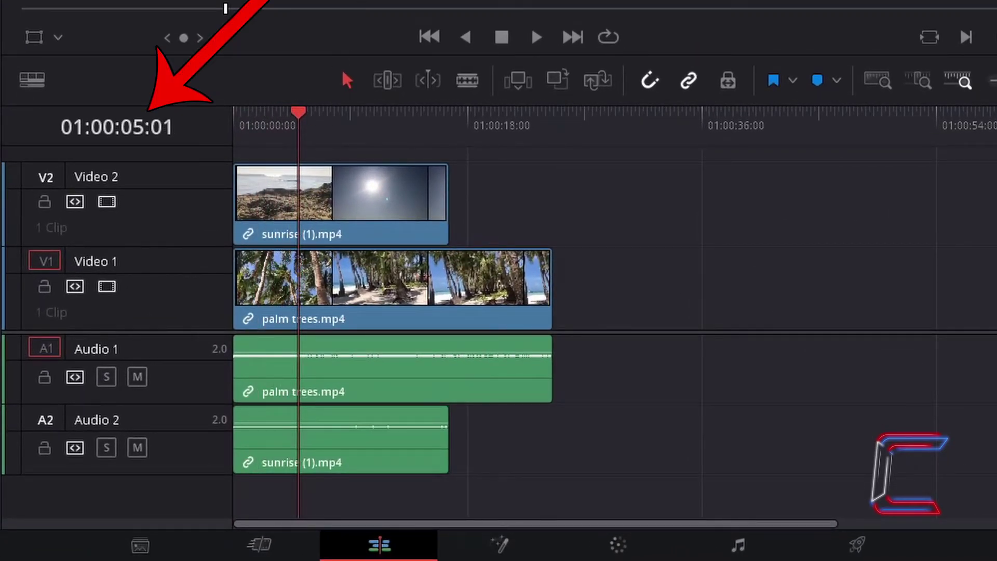
pyautogui.press('Left')
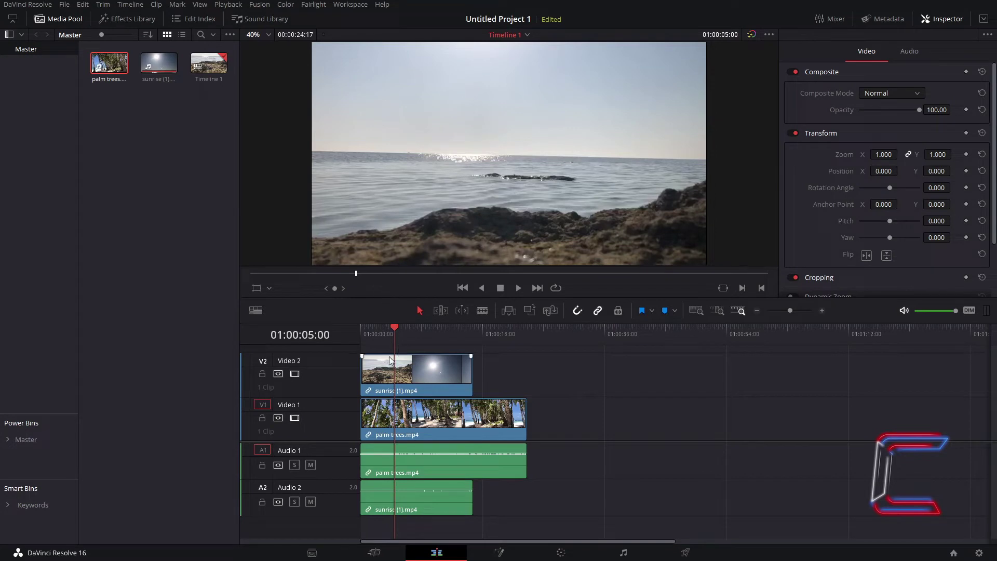
pyautogui.moveTo(517, 80)
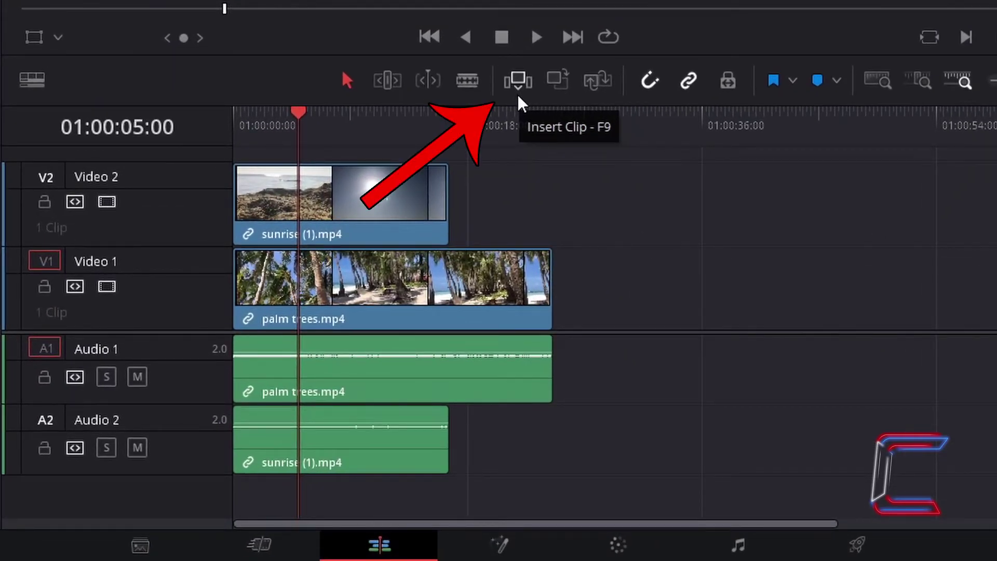
pyautogui.click(519, 80)
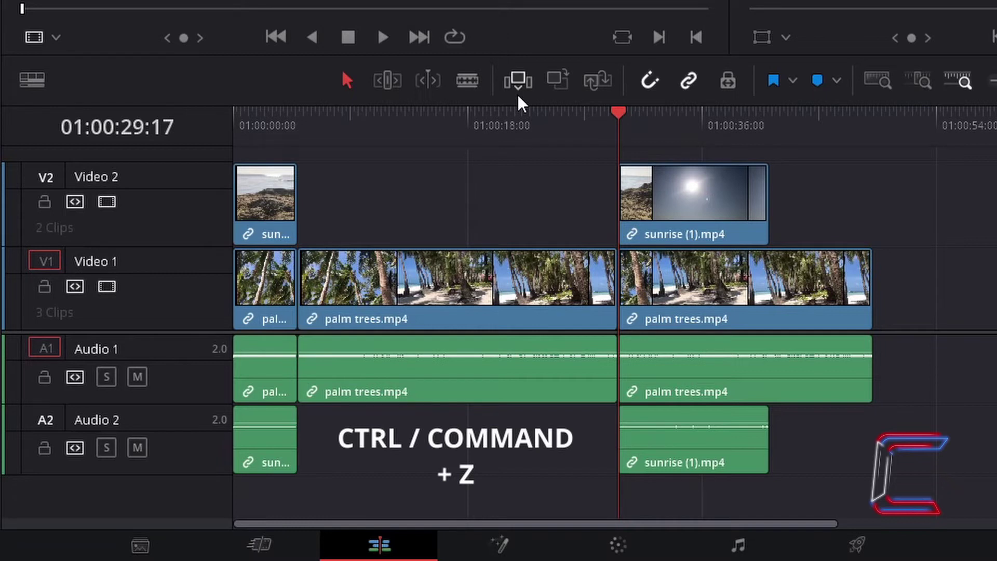
pyautogui.hotkey('ctrl', 'z')
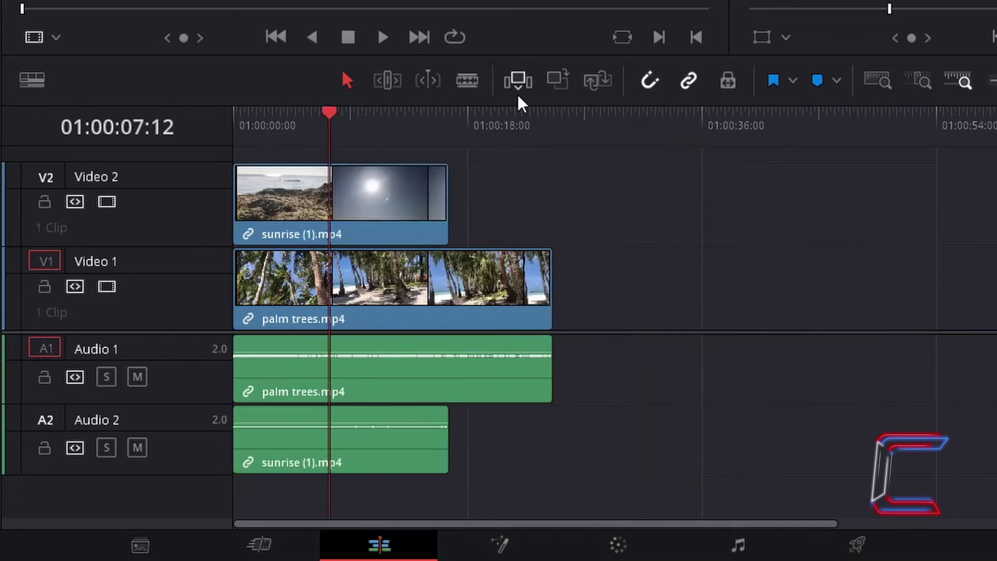
# Step: Patch the video destination to Video 2 and trial-insert the palm trees clip at the playhead
pyautogui.click(42, 179)
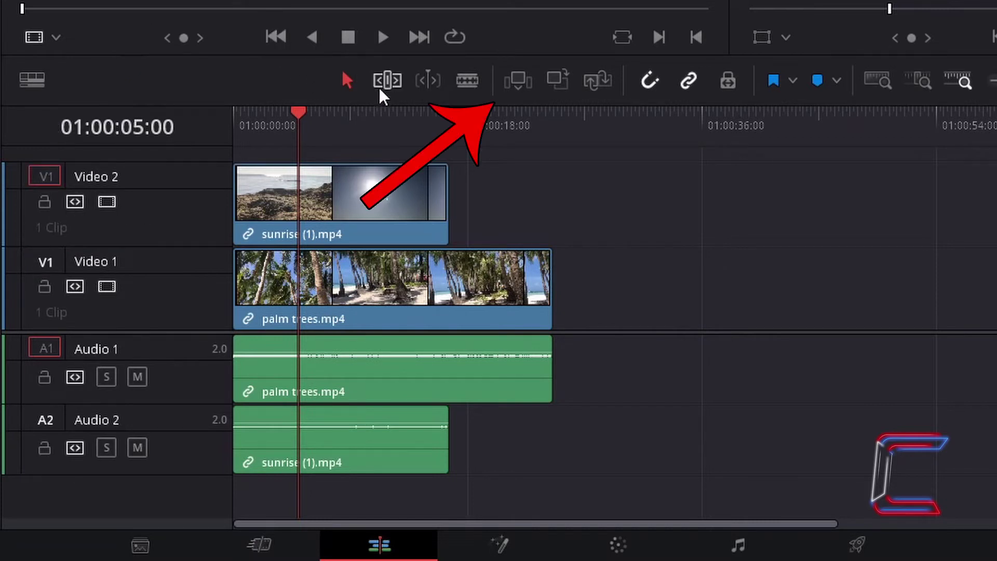
pyautogui.click(519, 92)
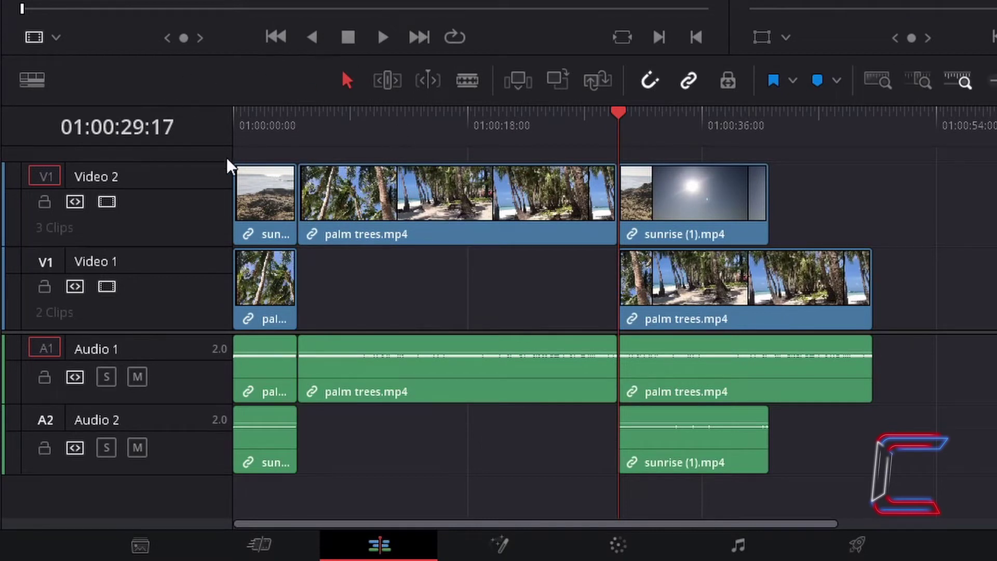
pyautogui.moveTo(394, 280)
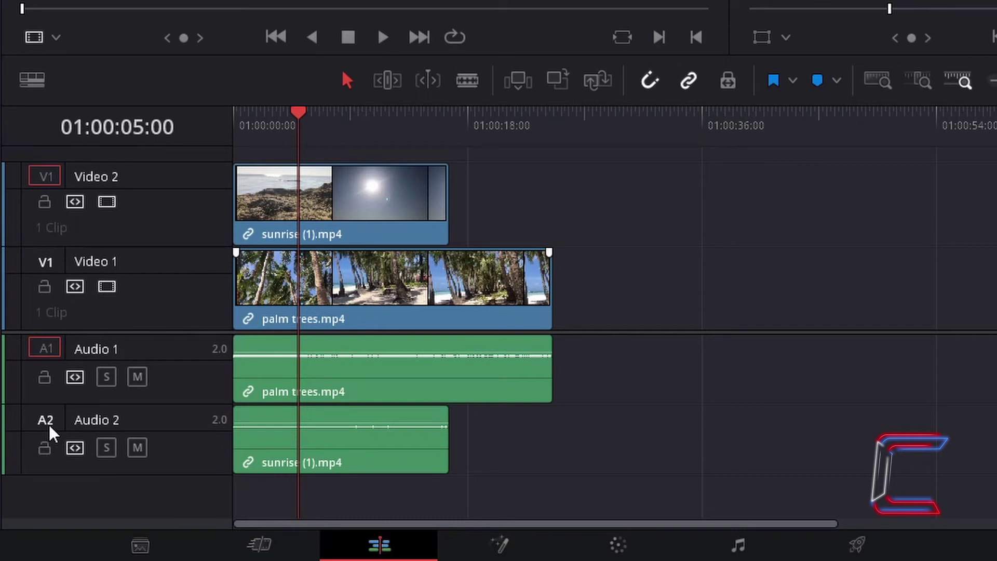
# Step: Route incoming audio to Audio 2 and trial-insert palm trees at the playhead
pyautogui.click(46, 419)
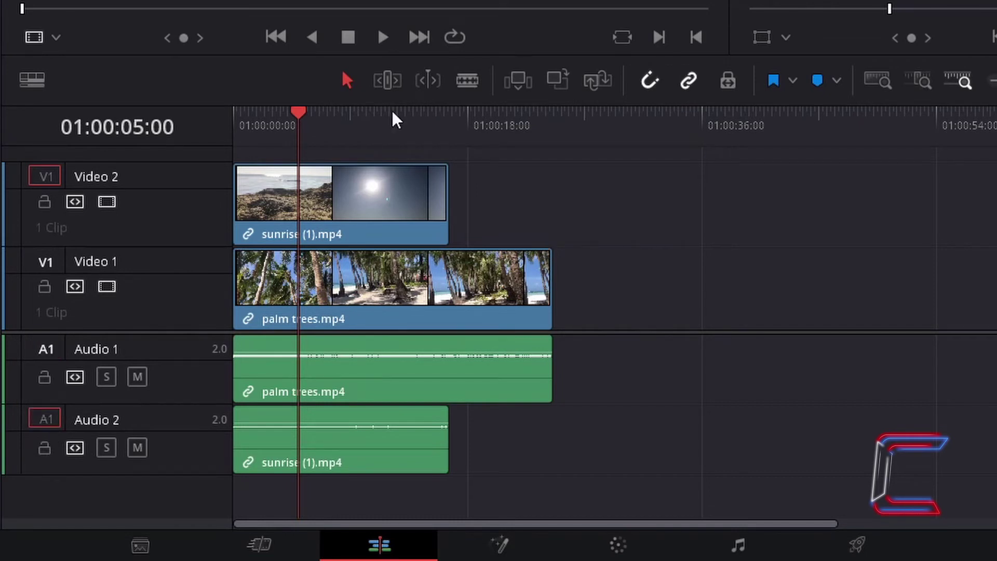
pyautogui.click(523, 83)
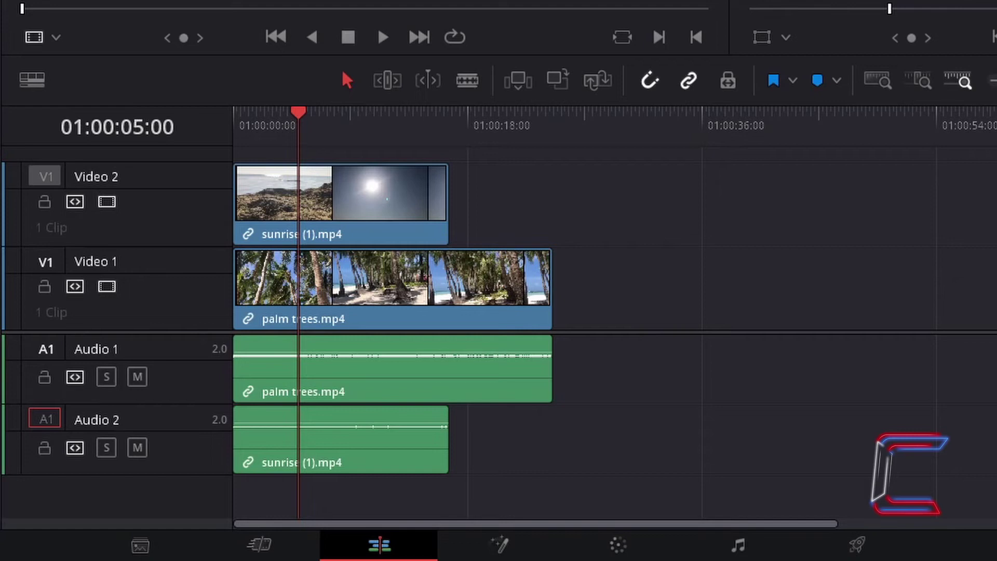
# Step: Trial an audio-only palm trees insert, then re-enable the video destination and disable audio
pyautogui.click(525, 78)
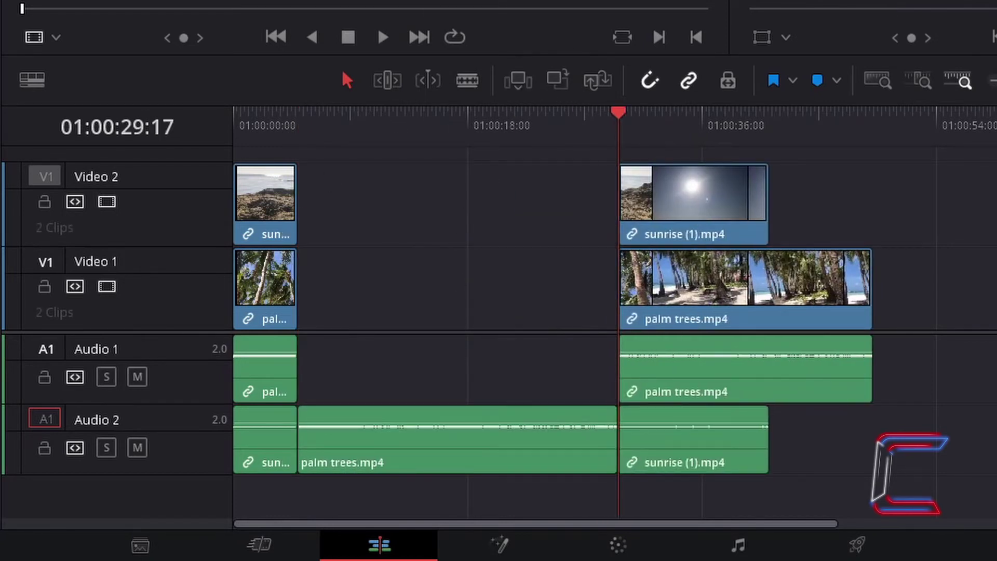
pyautogui.click(529, 80)
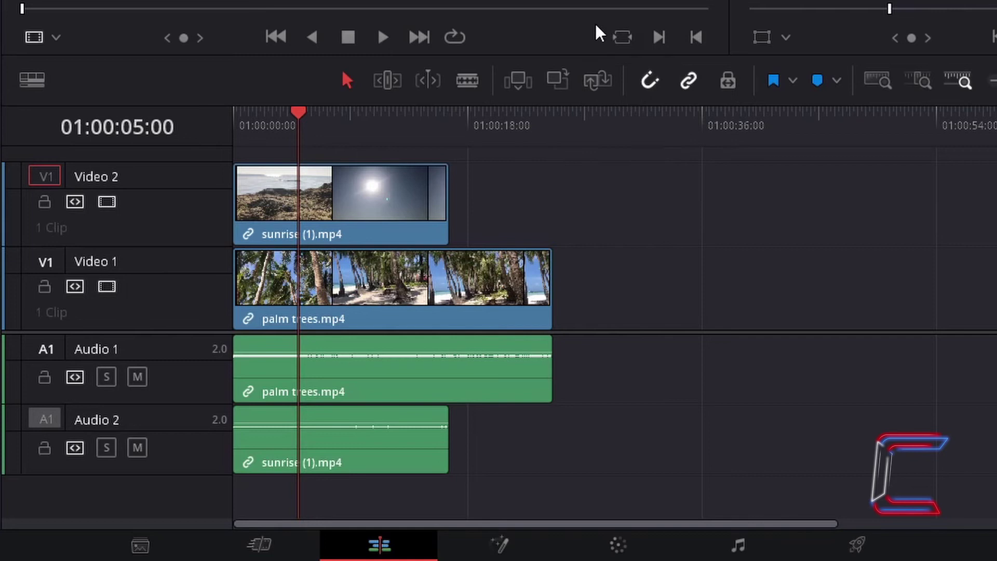
# Step: Trial-overwrite palm trees onto Video 2, then replace the sunrise footage from 01:00:05:00 onward
pyautogui.click(559, 94)
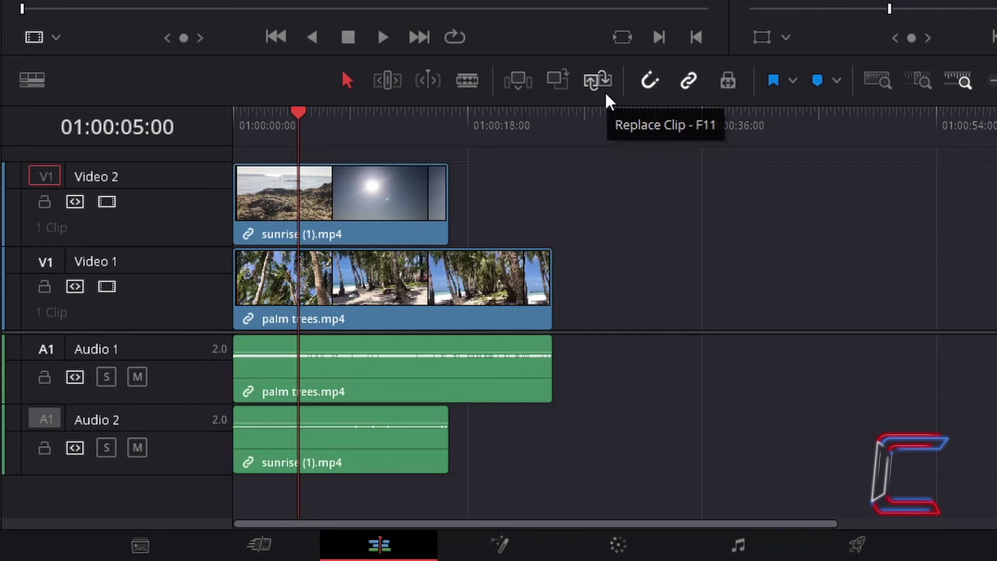
pyautogui.click(605, 92)
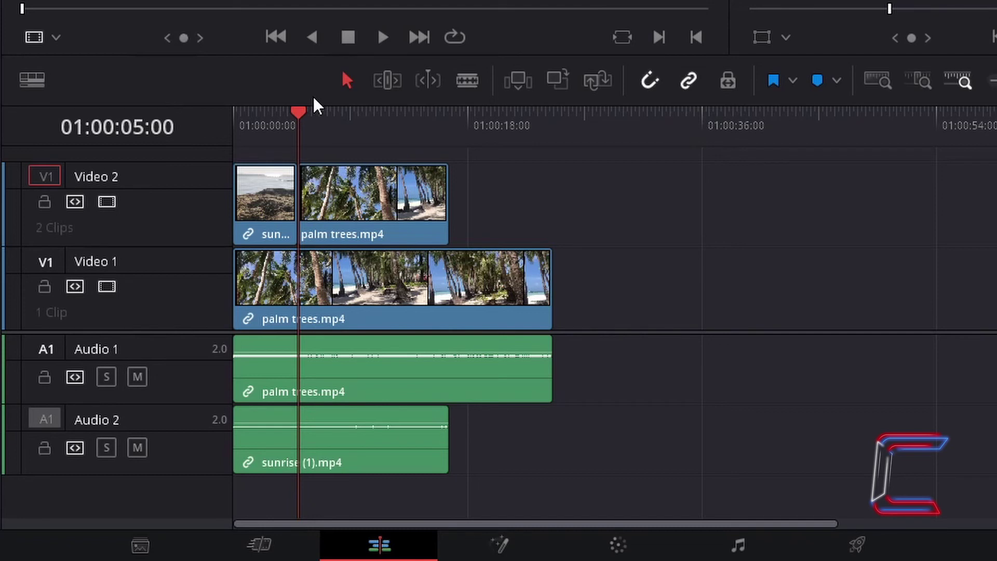
pyautogui.hotkey('shift', 'v')
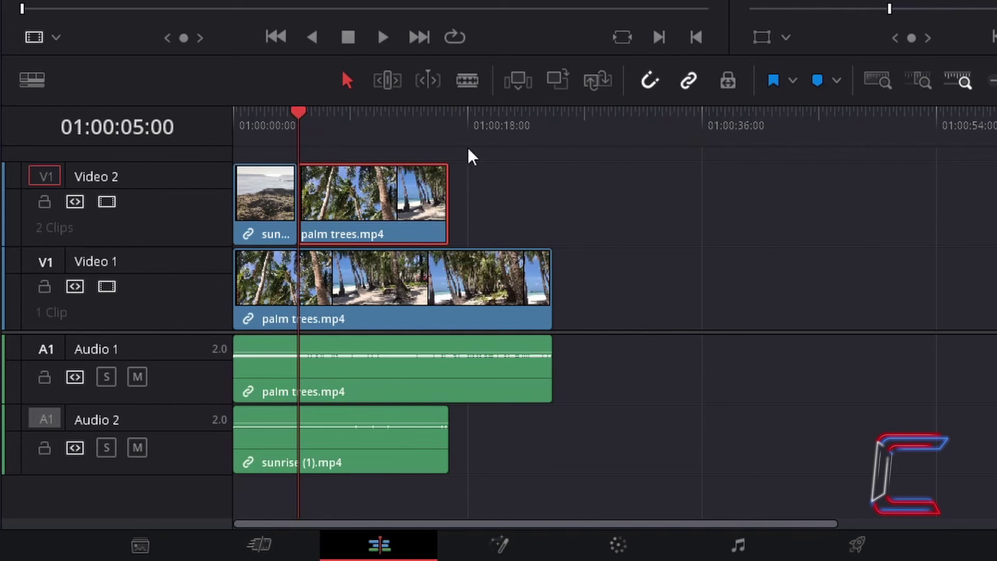
pyautogui.hotkey('ctrl', 'z')
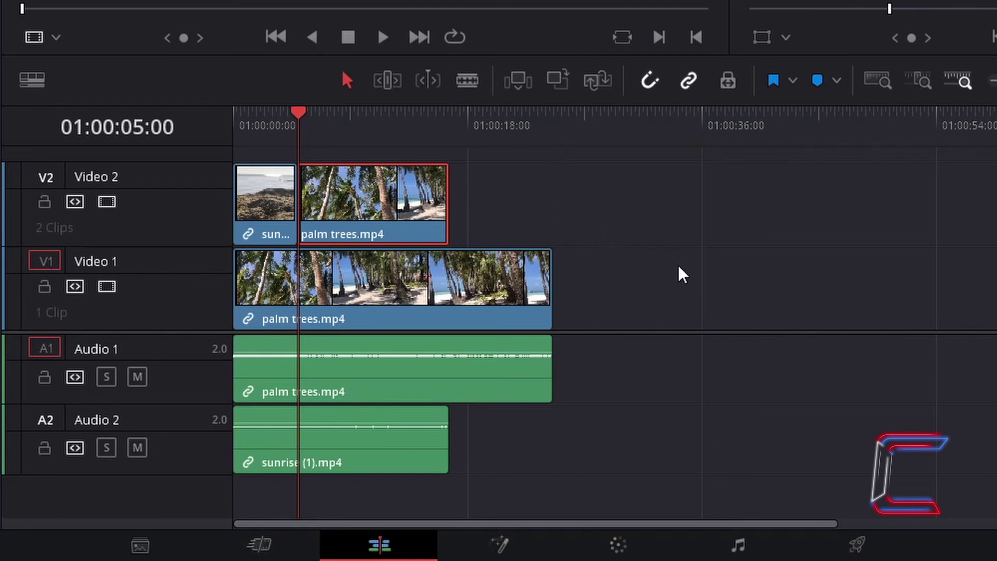
pyautogui.hotkey('ctrl', 'shift', 'z')
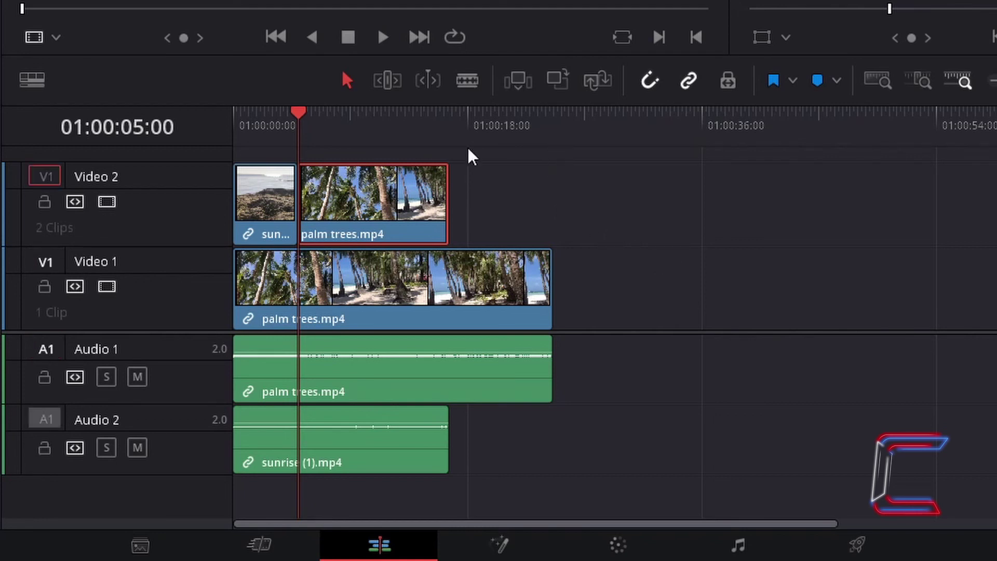